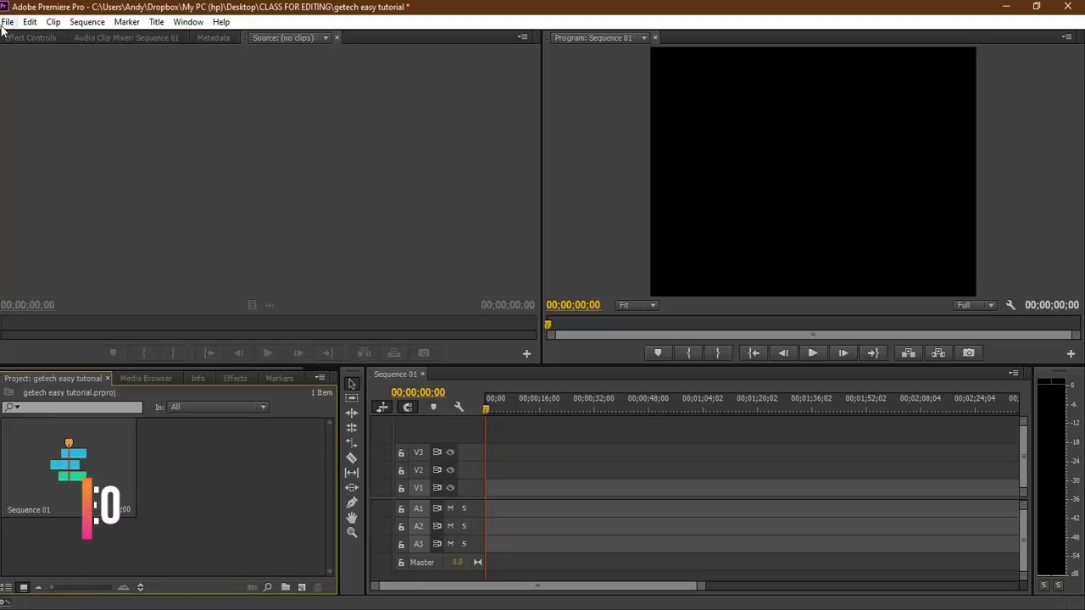
Import the two videos VID_20211120_211027 and VID_20211120_211027.mp4 from the CLASS FOR EDITING folder into the project.
{"action": "left_click", "coordinate": [6, 23]}
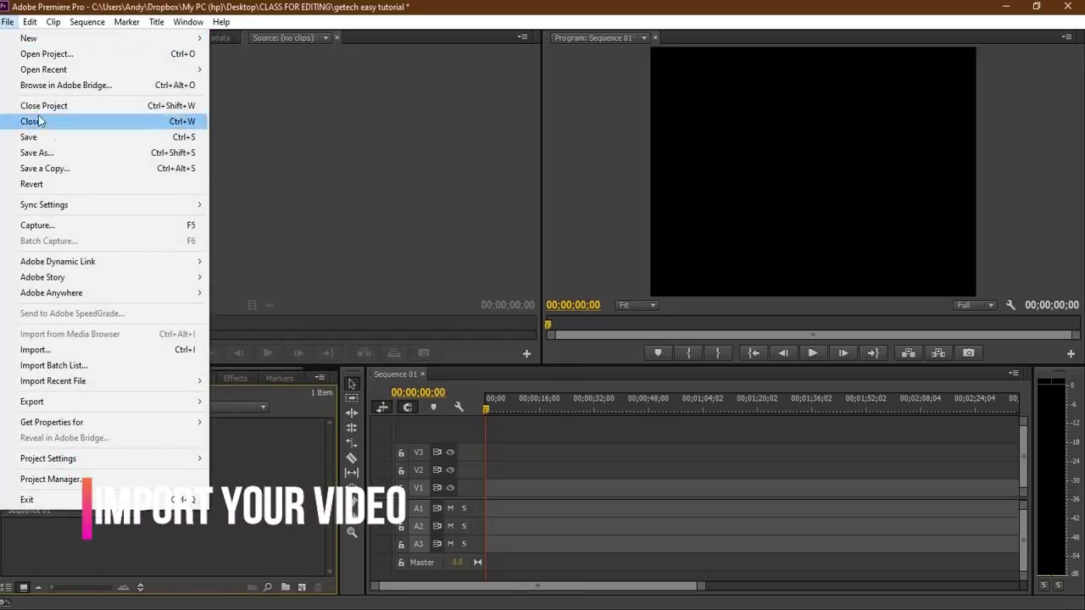
{"action": "left_click", "coordinate": [71, 356]}
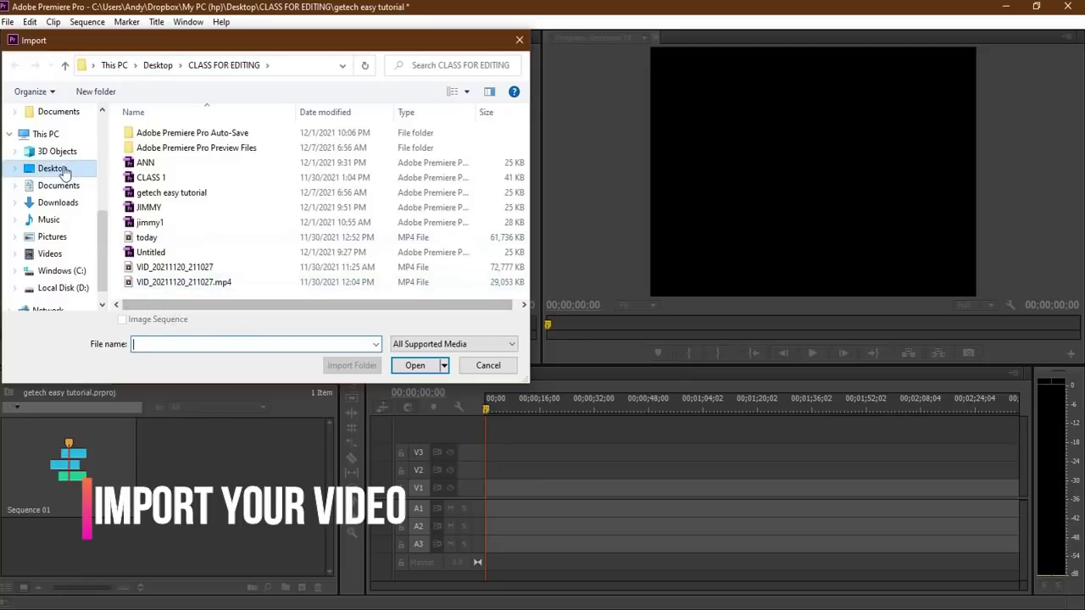
{"action": "left_click", "coordinate": [164, 269]}
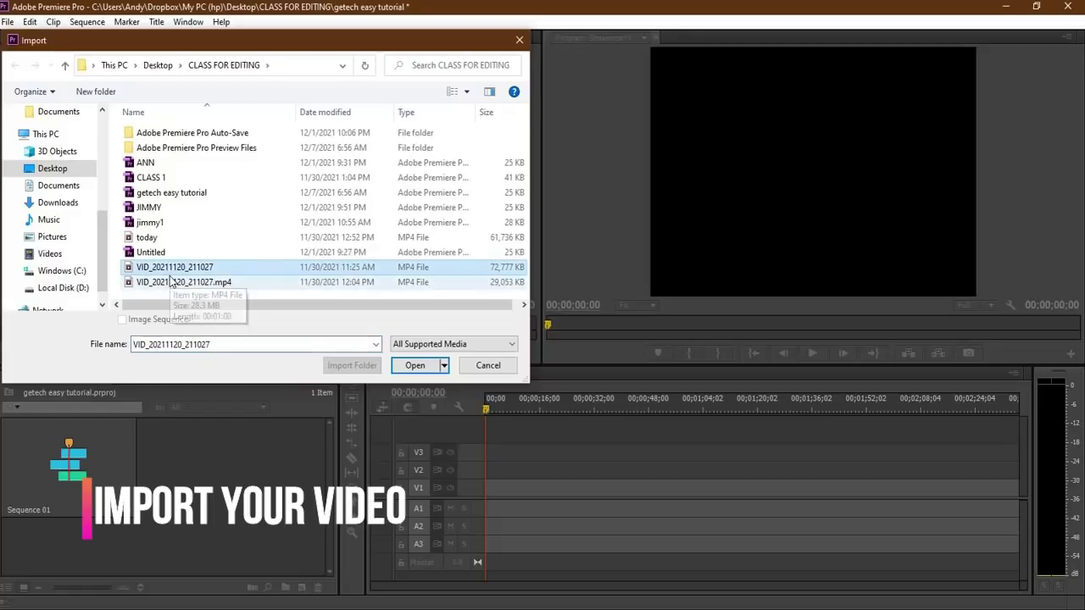
{"action": "left_click", "coordinate": [171, 283], "text": "shift"}
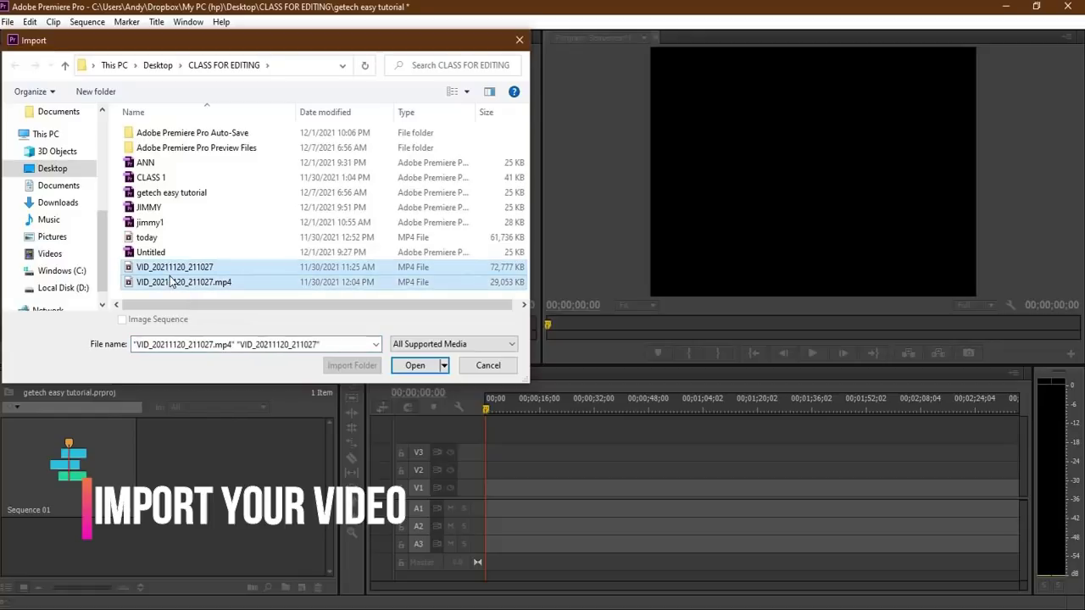
{"action": "left_click", "coordinate": [418, 367]}
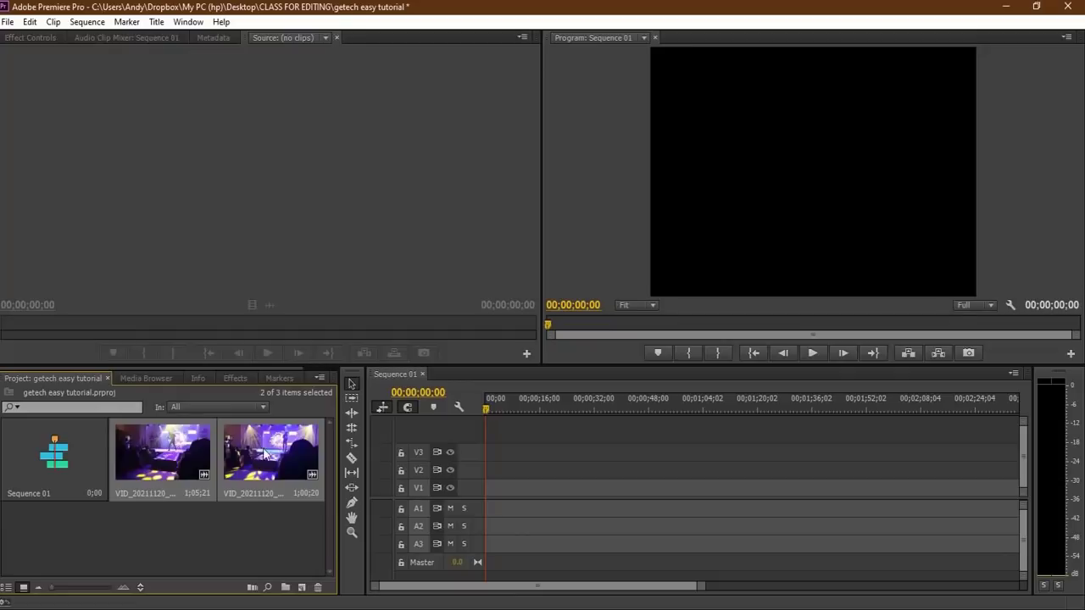
{"action": "left_click", "coordinate": [256, 516]}
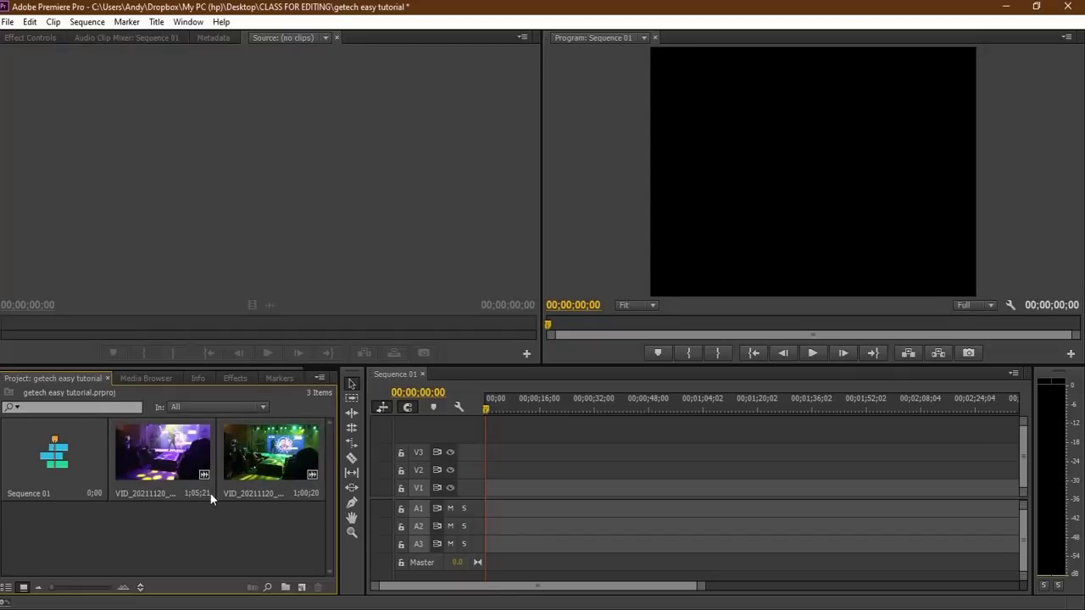
Create a new sequence from the imported 1;05;21 long video clip.
{"action": "left_click", "coordinate": [151, 453]}
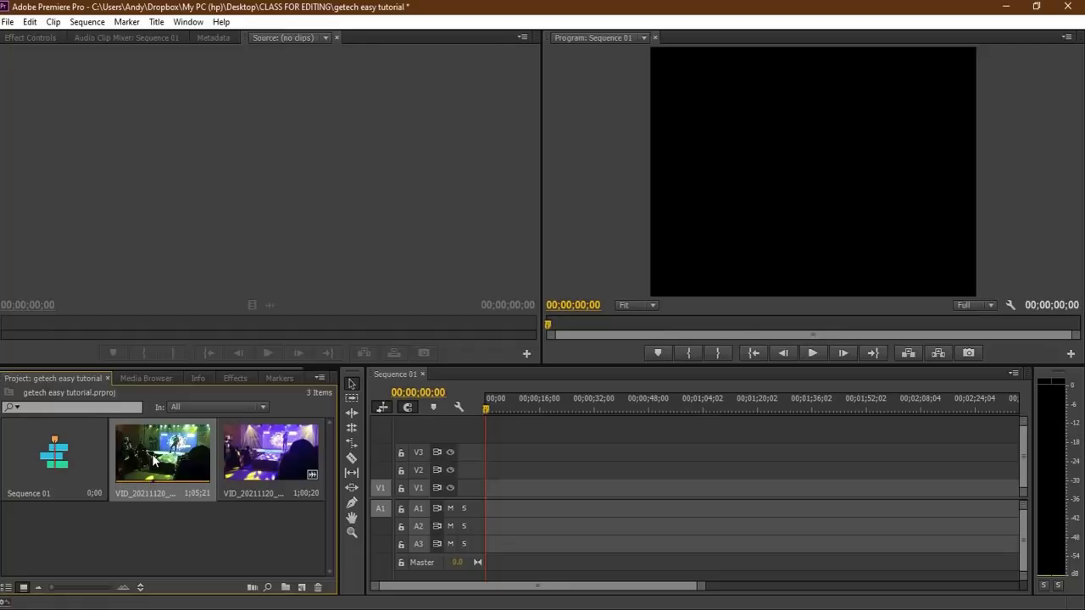
{"action": "right_click", "coordinate": [154, 459]}
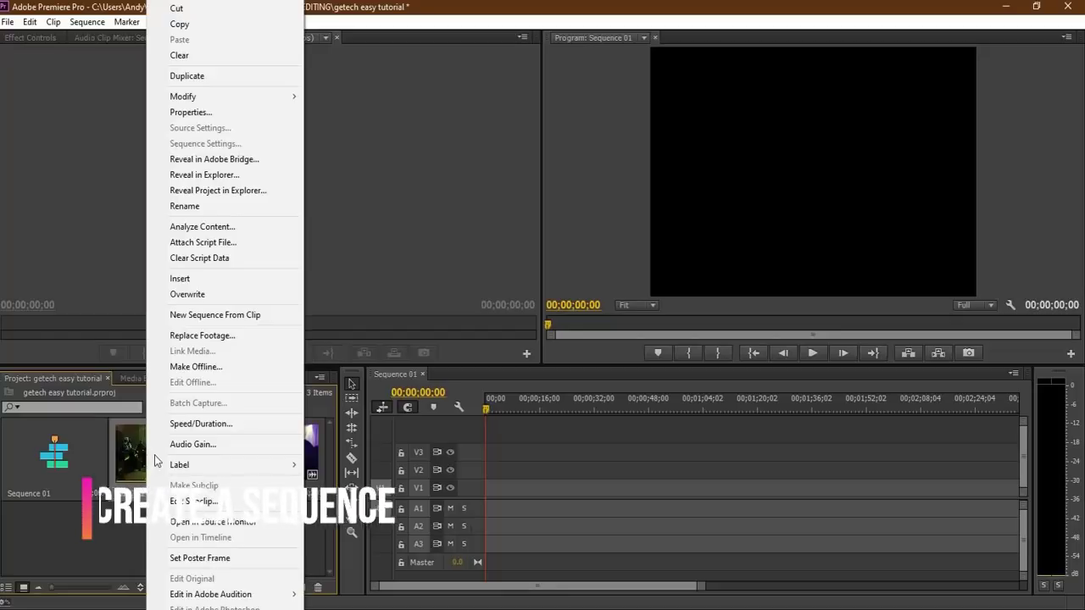
{"action": "left_click", "coordinate": [206, 315]}
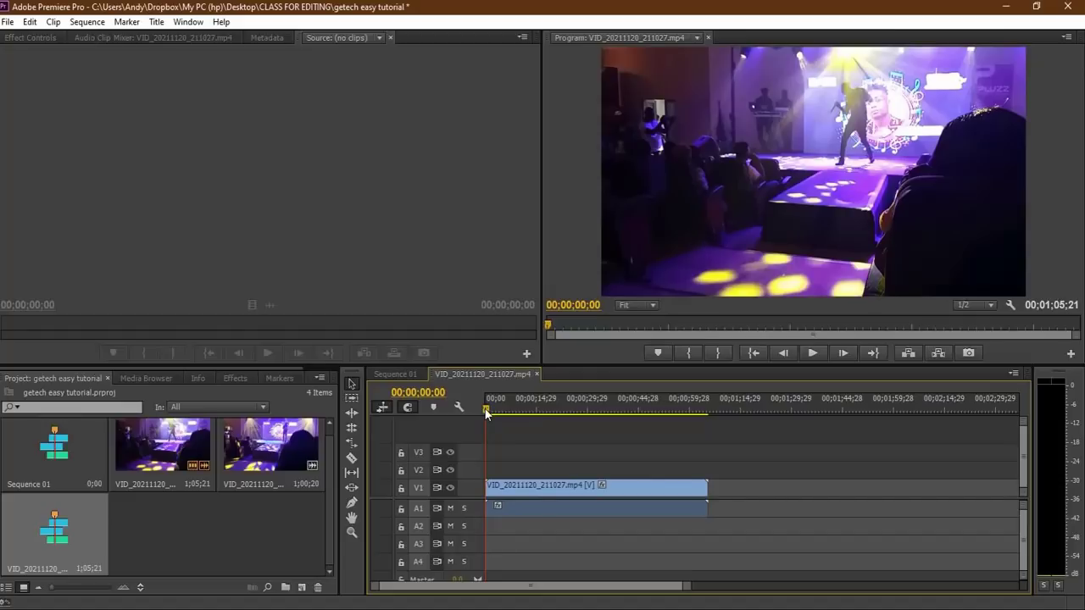
Render the selected clip on track V1 of the new sequence and stop the playback.
{"action": "left_click", "coordinate": [527, 486]}
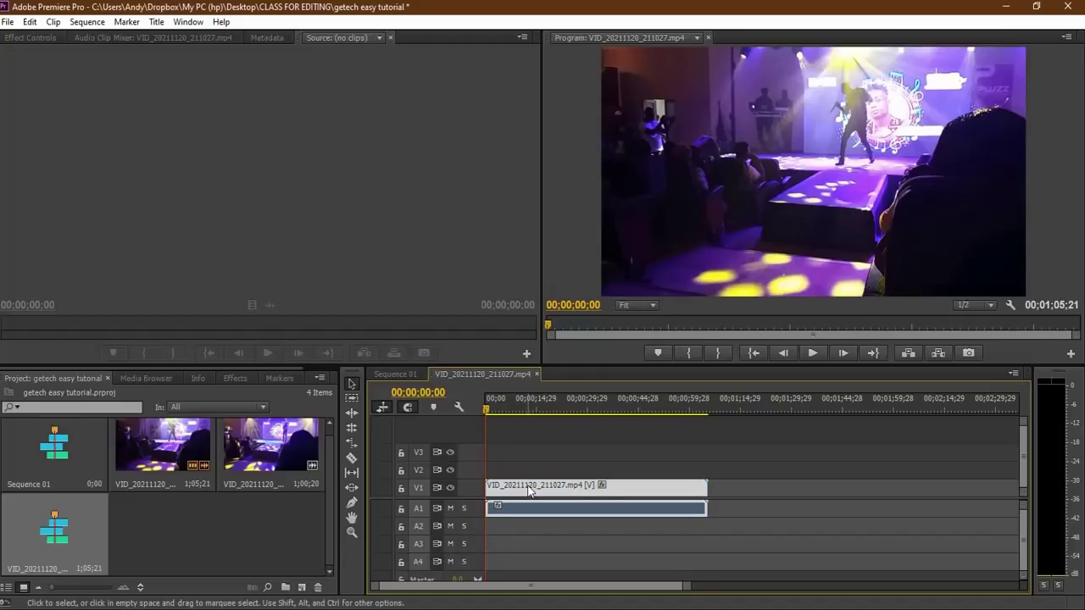
{"action": "left_click", "coordinate": [87, 23]}
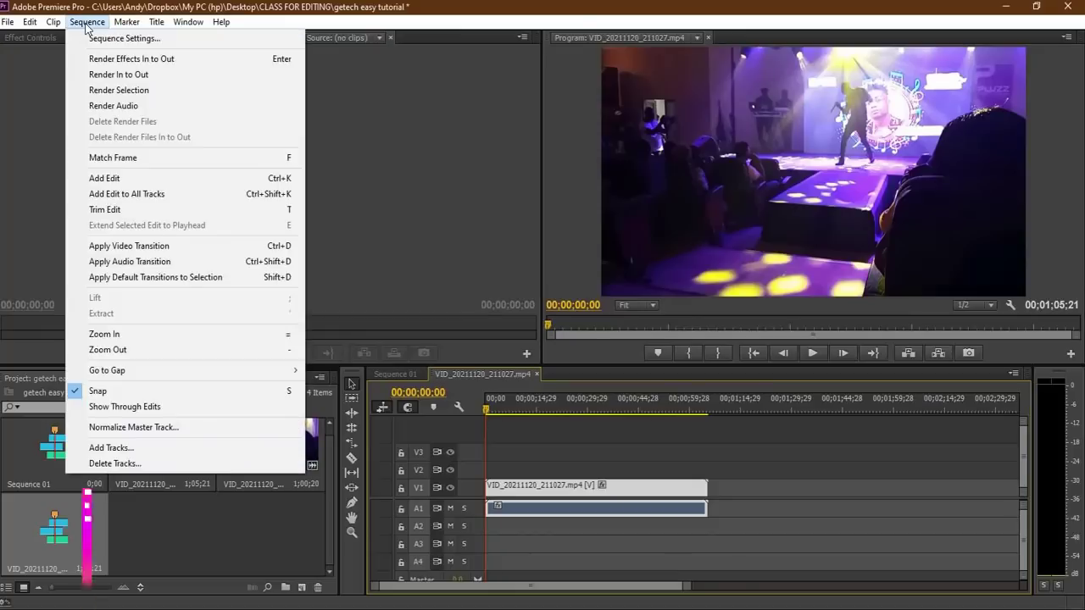
{"action": "left_click", "coordinate": [118, 90]}
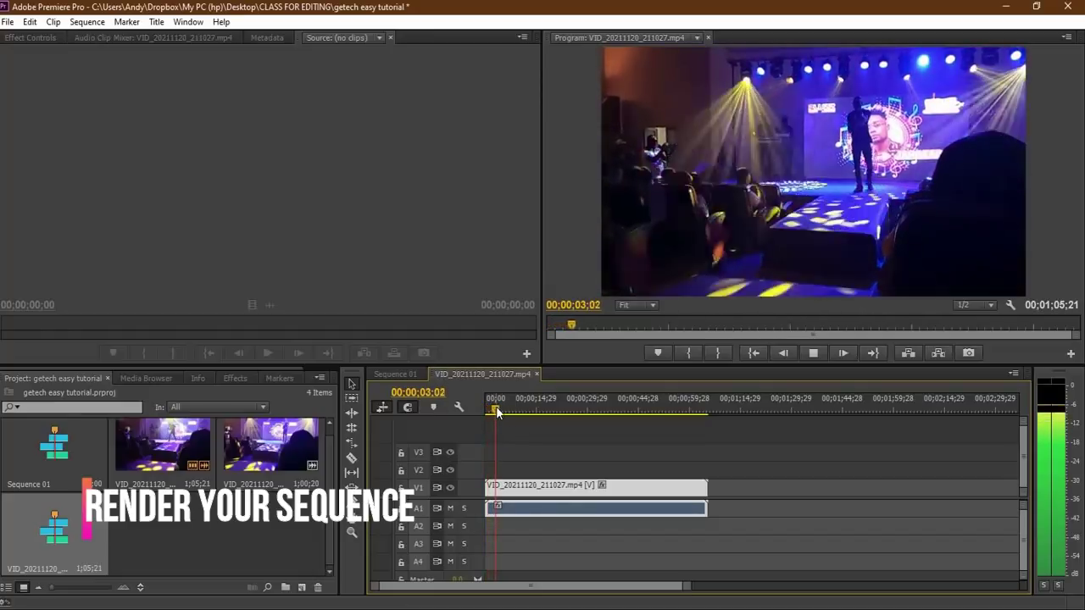
{"action": "left_click", "coordinate": [497, 410]}
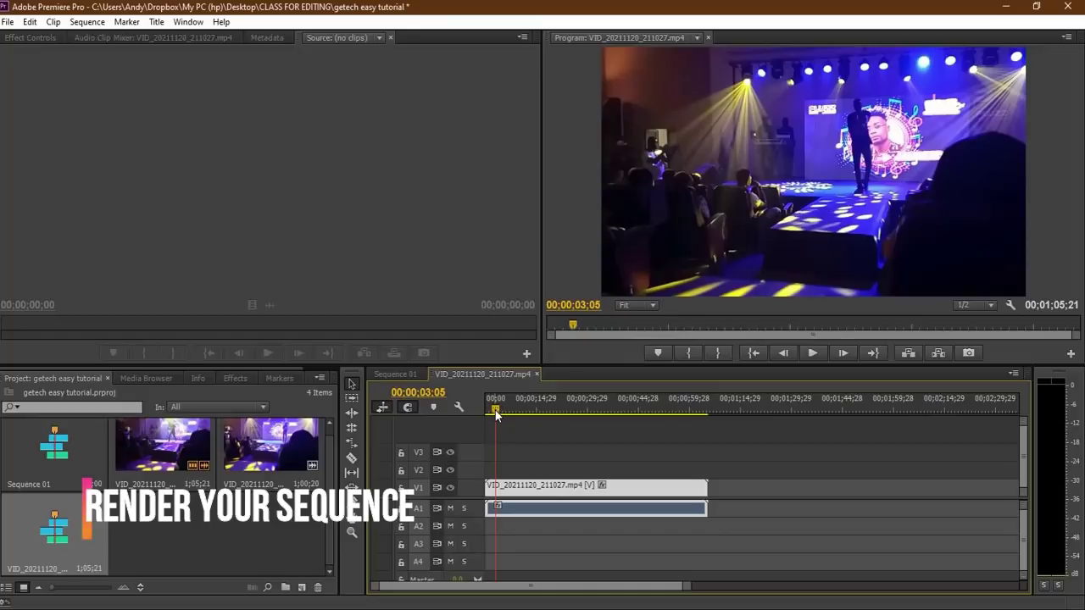
Open the media export settings for the sequence and choose H.264 as the format.
{"action": "left_click", "coordinate": [7, 22]}
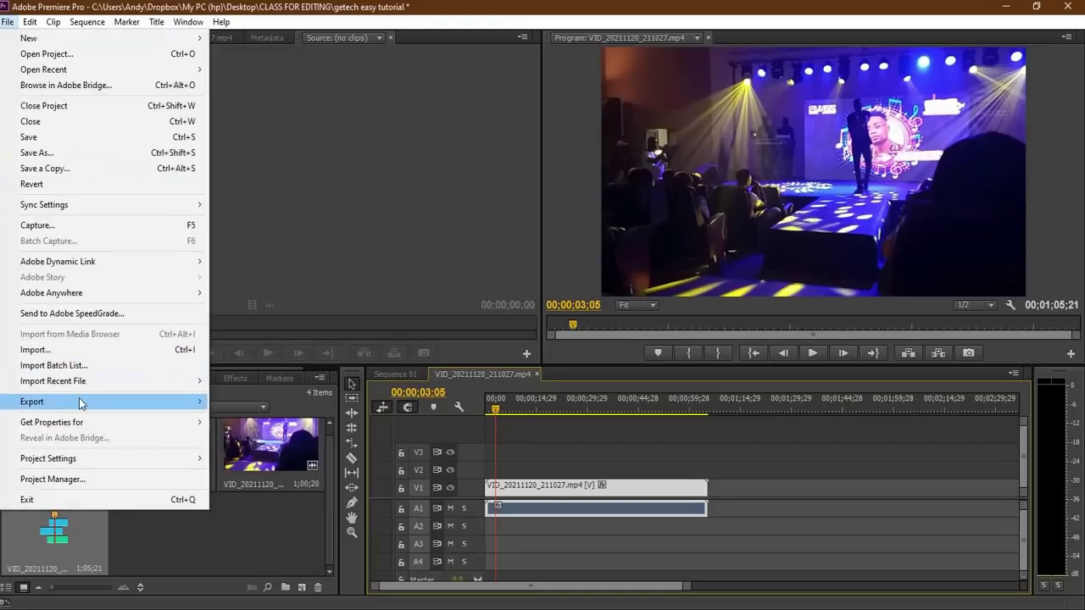
{"action": "mouse_move", "coordinate": [81, 403]}
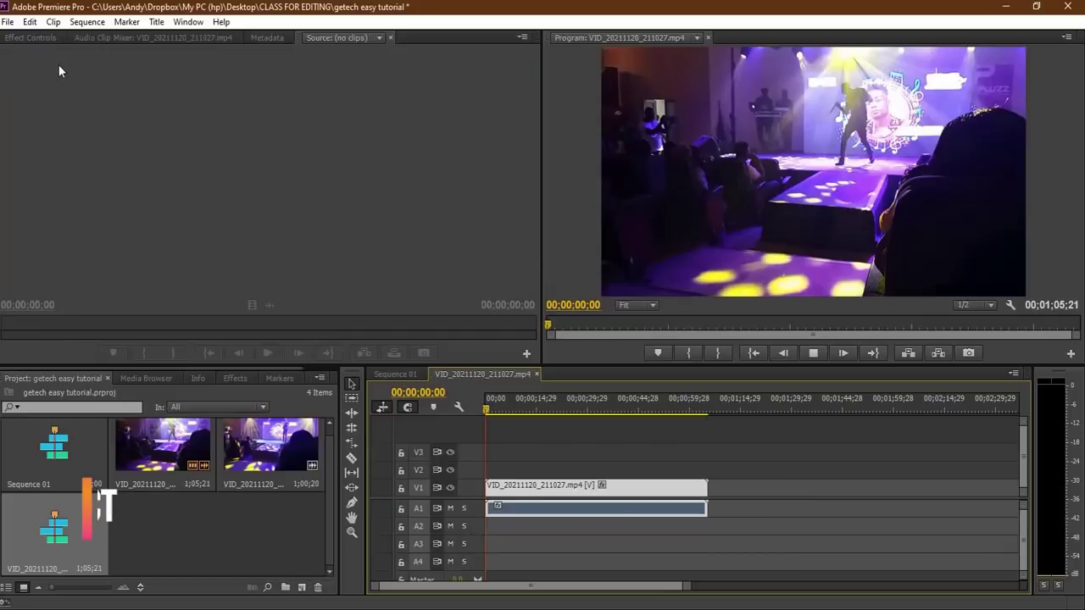
{"action": "key", "text": "space"}
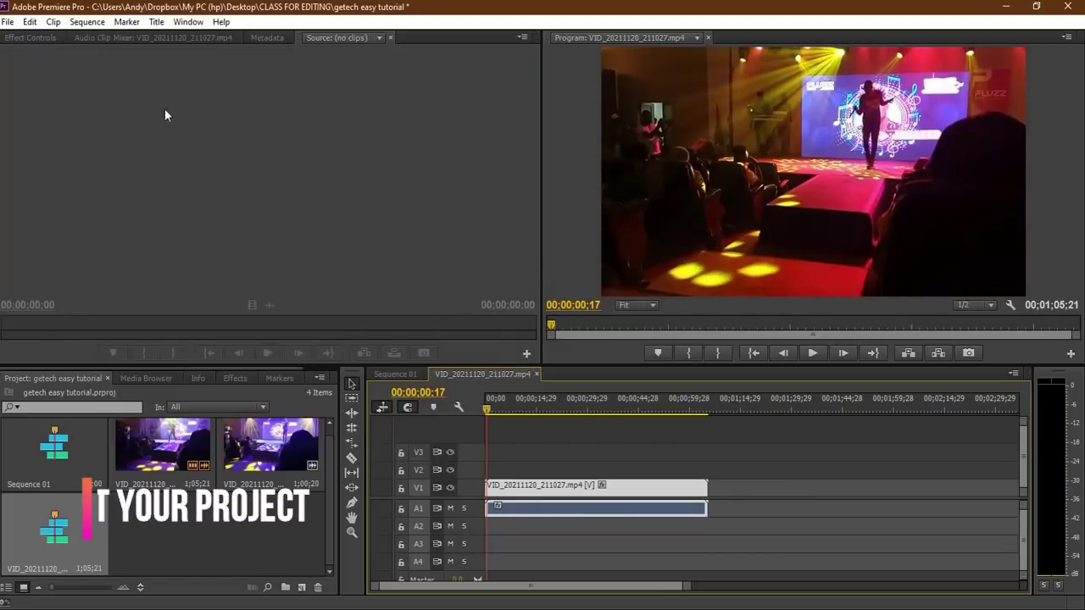
{"action": "left_click", "coordinate": [11, 24]}
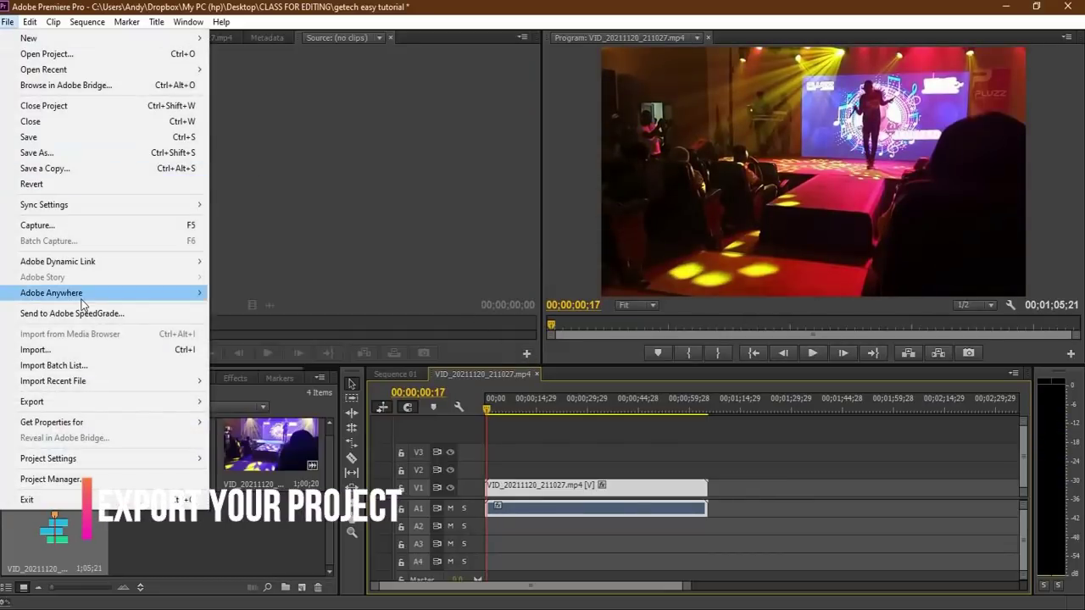
{"action": "mouse_move", "coordinate": [73, 402]}
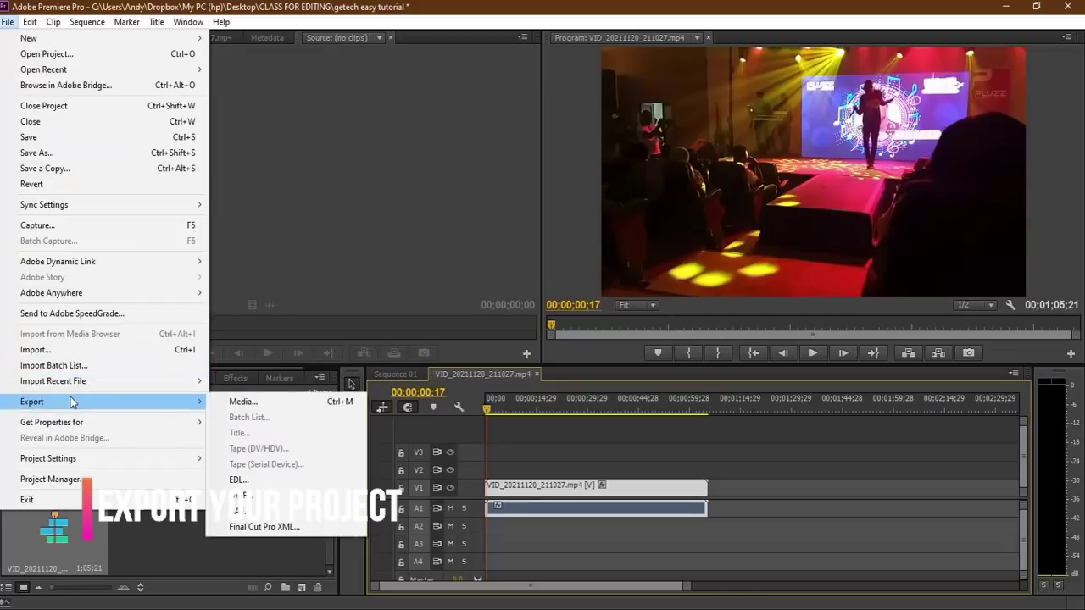
{"action": "left_click", "coordinate": [296, 407]}
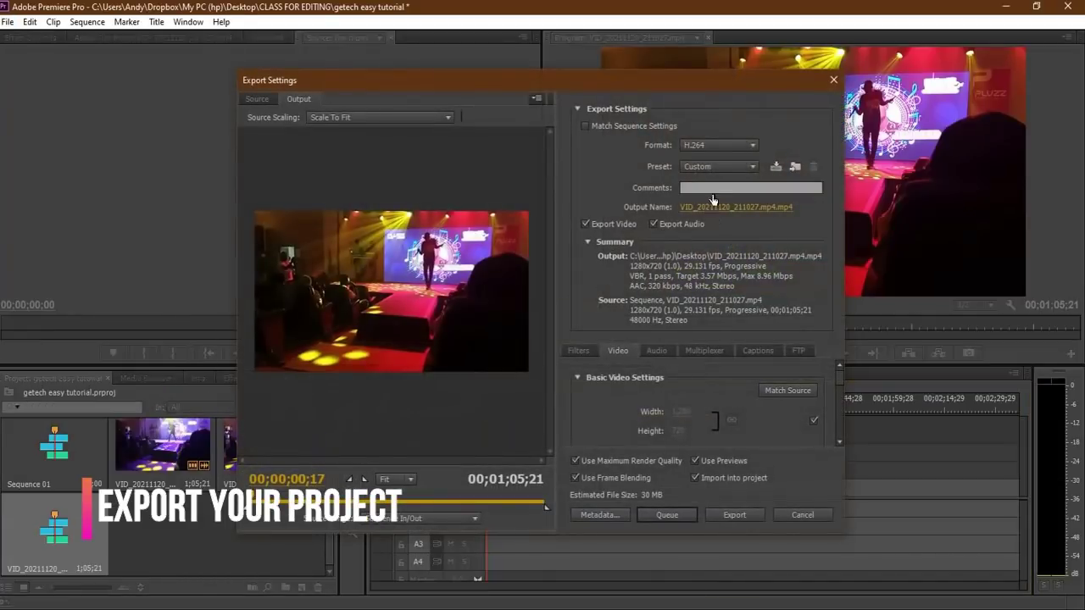
{"action": "left_click", "coordinate": [700, 145]}
{"action": "left_click", "coordinate": [699, 143]}
{"action": "left_click", "coordinate": [700, 142]}
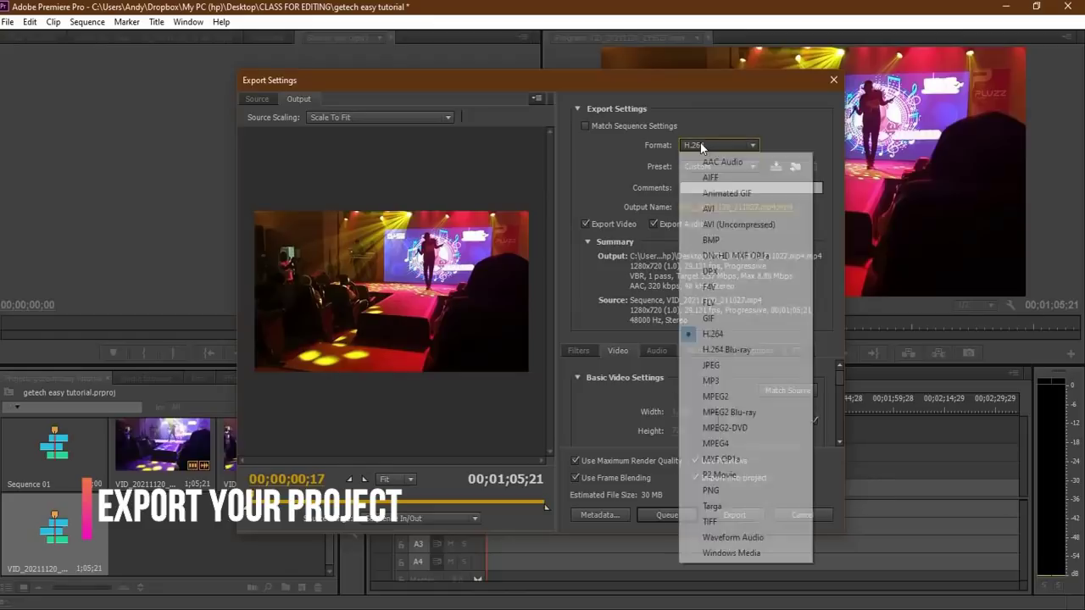
{"action": "left_click", "coordinate": [721, 336]}
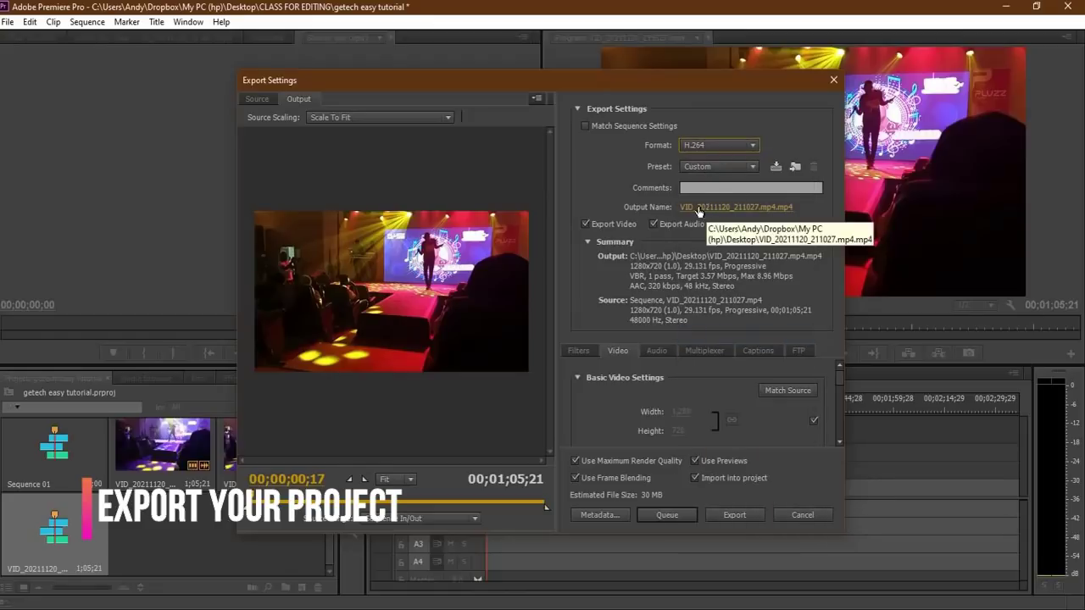
Set the export's output file name to HOW TO EXPORT & IMPORT VIDEO, saved as an MP4 on the Desktop.
{"action": "left_click", "coordinate": [720, 207]}
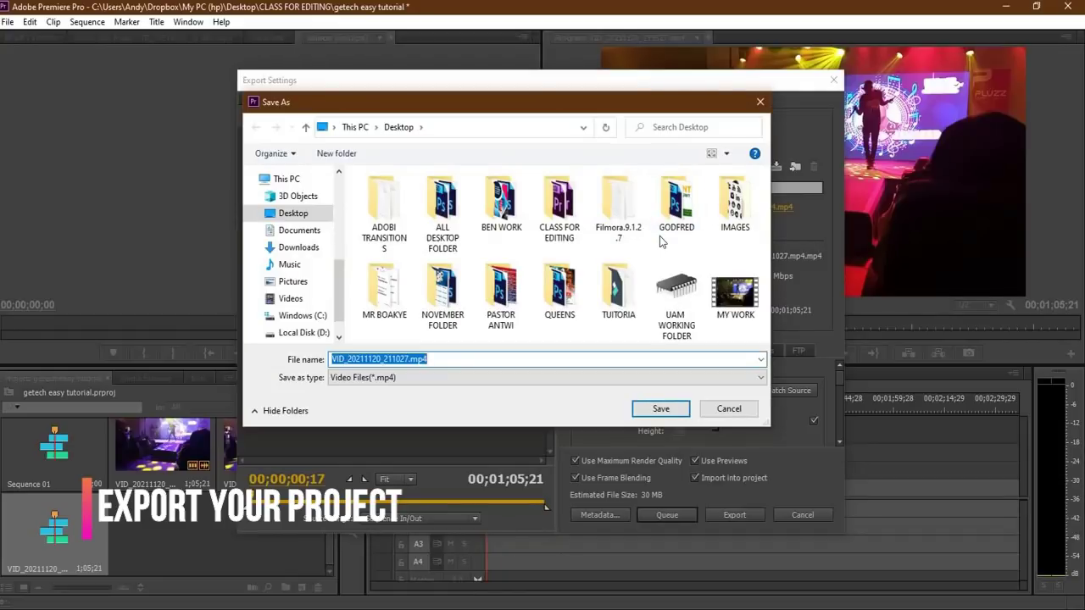
{"action": "type", "text": "H"}
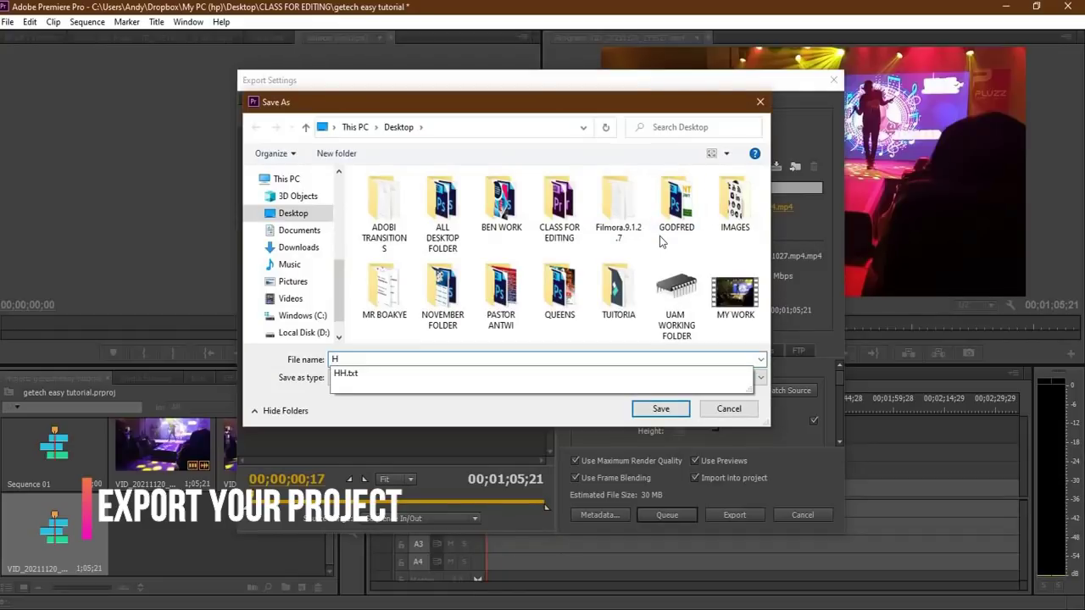
{"action": "type", "text": "OW TO"}
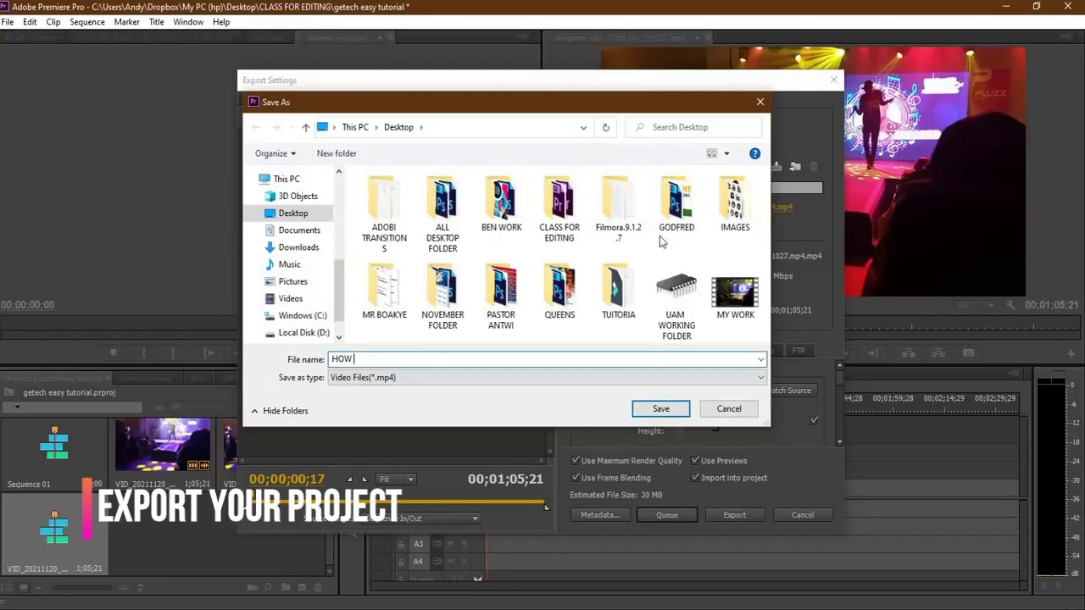
{"action": "type", "text": "E"}
{"action": "key", "text": "BackSpace"}
{"action": "type", "text": "EXPORT"}
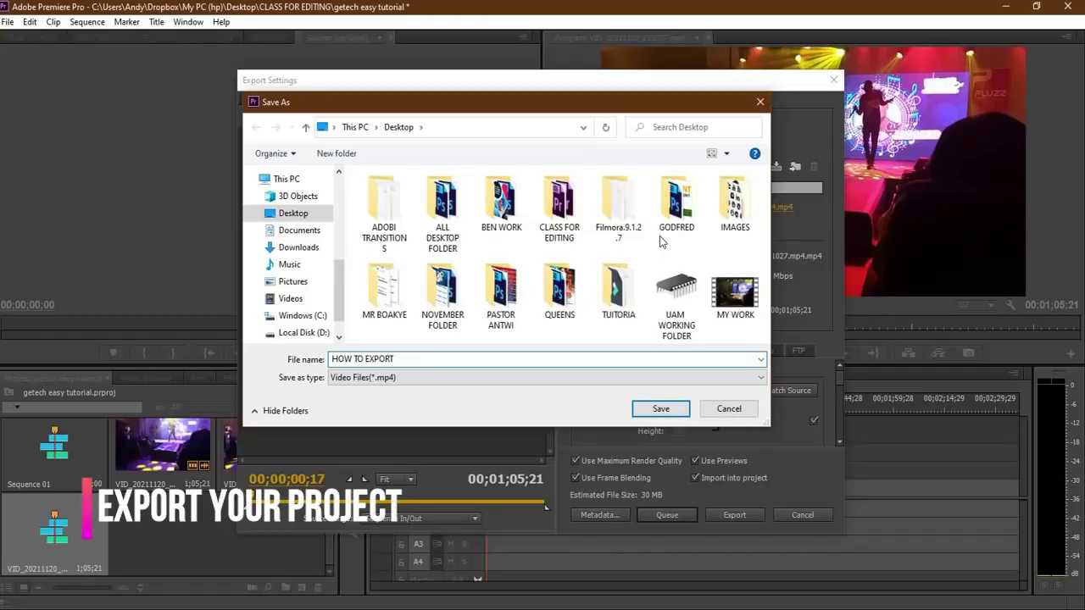
{"action": "type", "text": " &"}
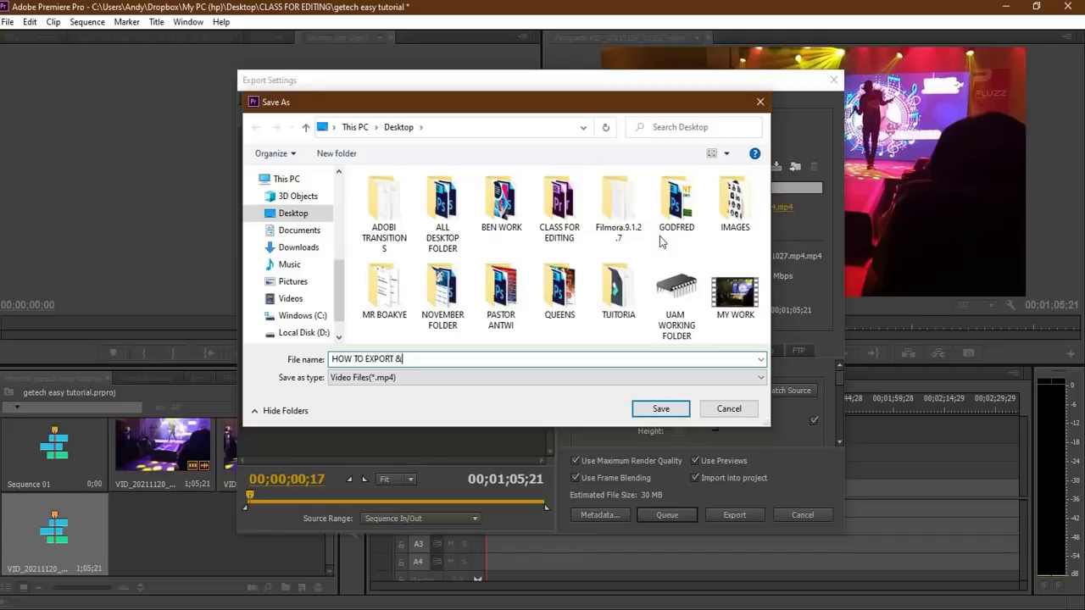
{"action": "type", "text": "AND"}
{"action": "key", "text": "BackSpace"}
{"action": "key", "text": "BackSpace"}
{"action": "key", "text": "BackSpace"}
{"action": "key", "text": "BackSpace"}
{"action": "key", "text": "BackSpace"}
{"action": "type", "text": "& IMPORT VIDEO"}
{"action": "left_click", "coordinate": [668, 404]}
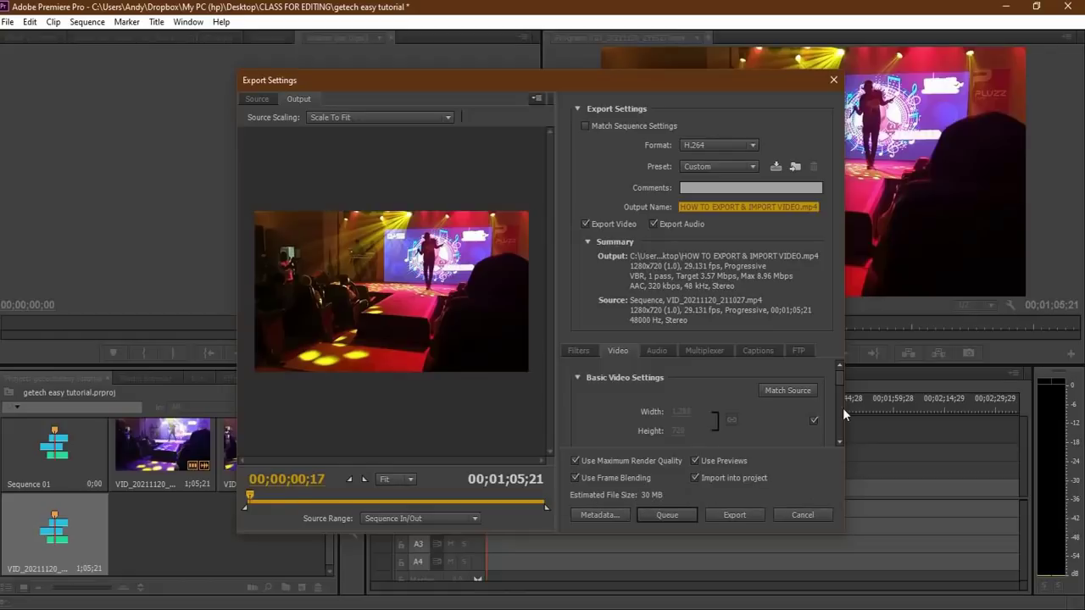
Lower the target bitrate to 1.64 Mbps and start exporting the video.
{"action": "left_click_drag", "start_coordinate": [842, 384], "coordinate": [842, 424]}
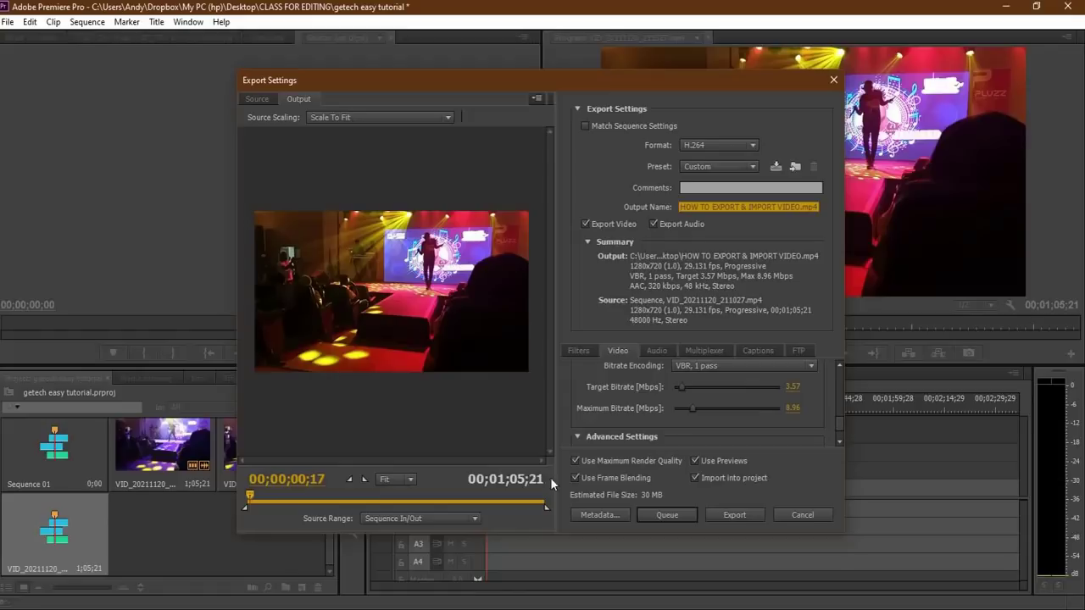
{"action": "left_click", "coordinate": [680, 388]}
{"action": "left_click", "coordinate": [678, 387]}
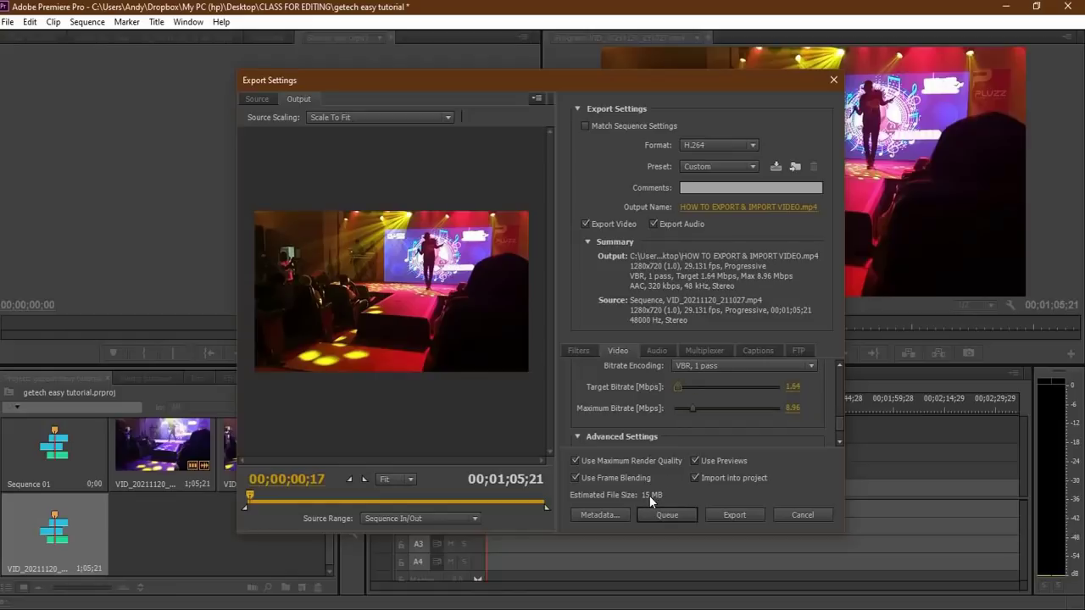
{"action": "left_click", "coordinate": [733, 516]}
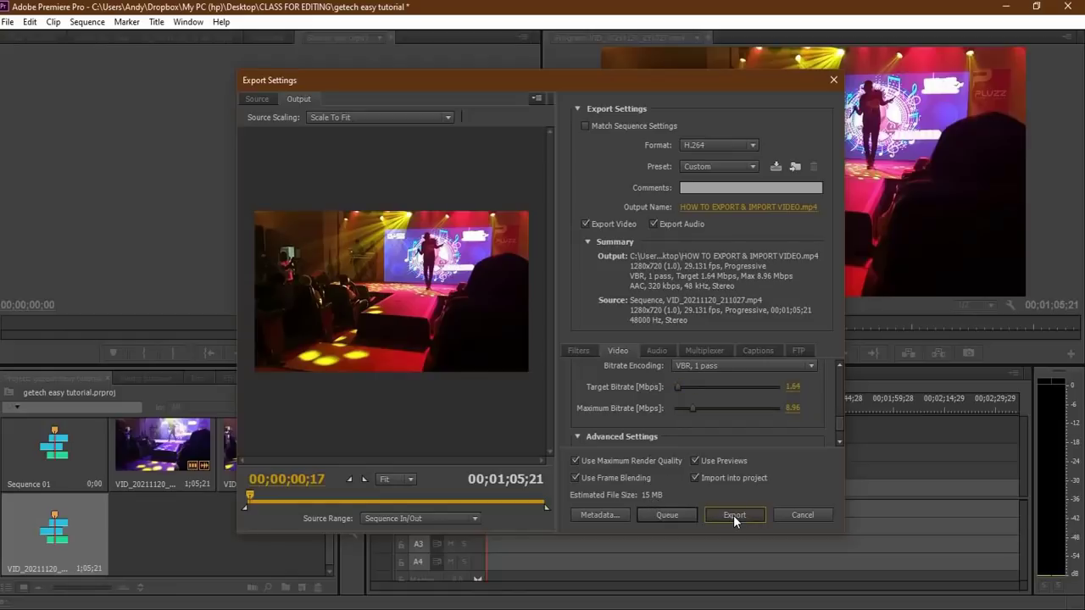